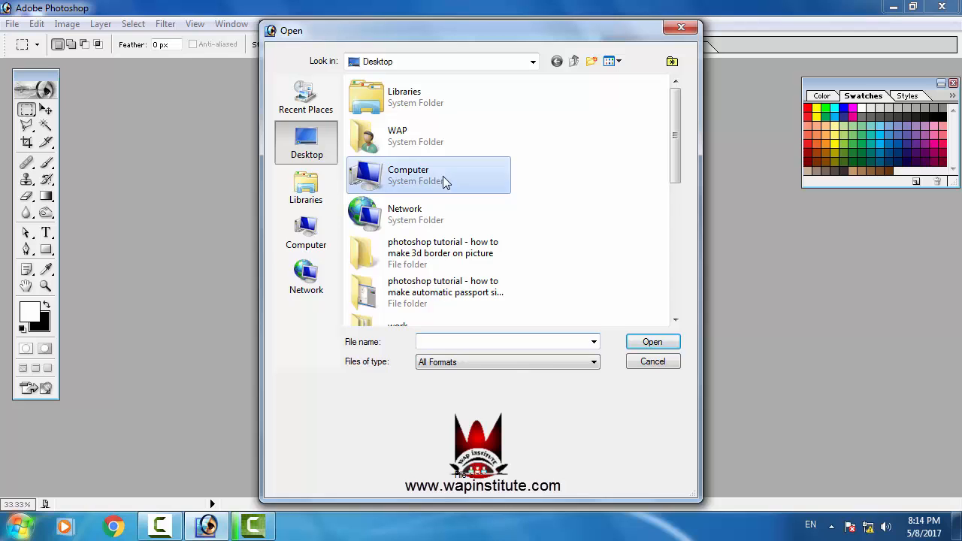
- Open hansika-motwani-cute-smile-wide-hd-wallpapers from the images\heroins folder on MULTIMEDIA (E:) and centre its window in the workspace
double_click(443, 178)
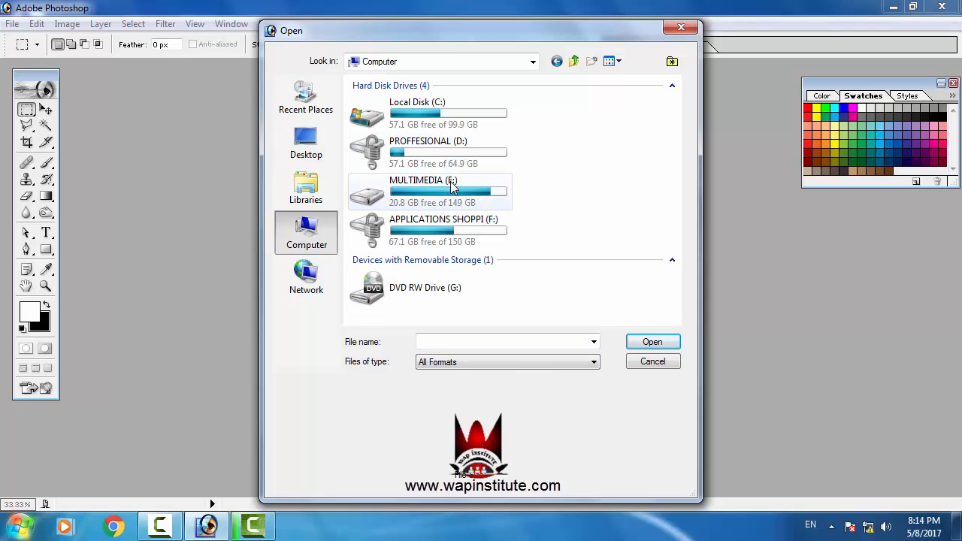
double_click(450, 188)
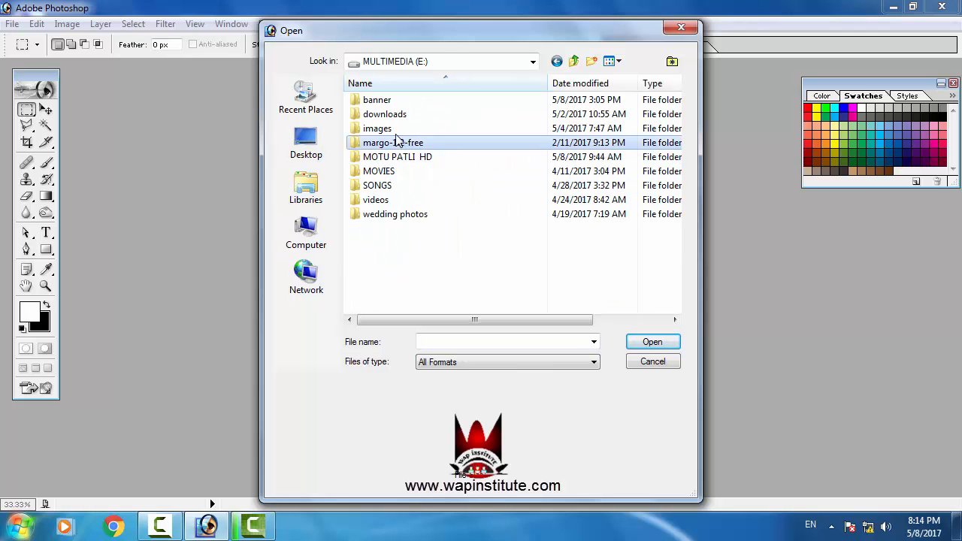
double_click(395, 130)
double_click(391, 230)
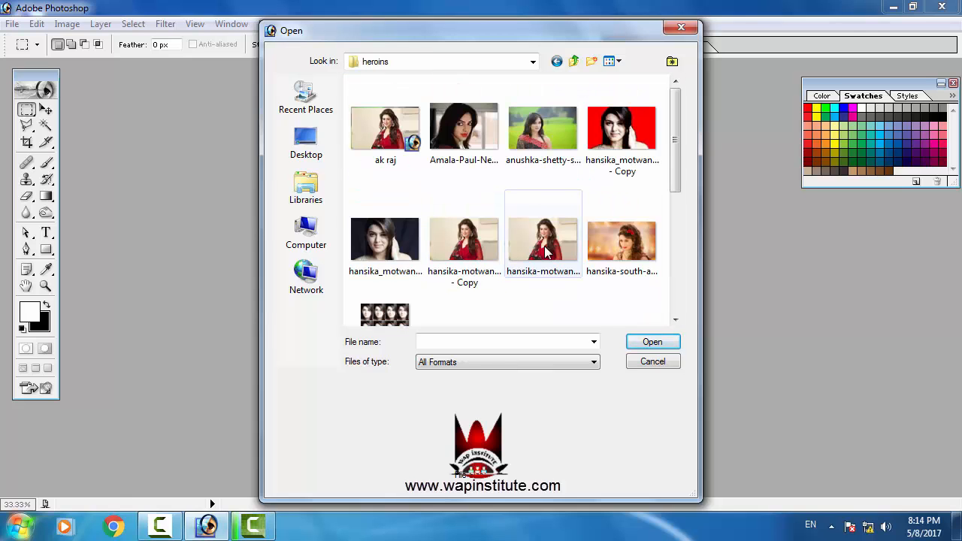
double_click(541, 244)
left_click_drag(358, 79, 500, 116)
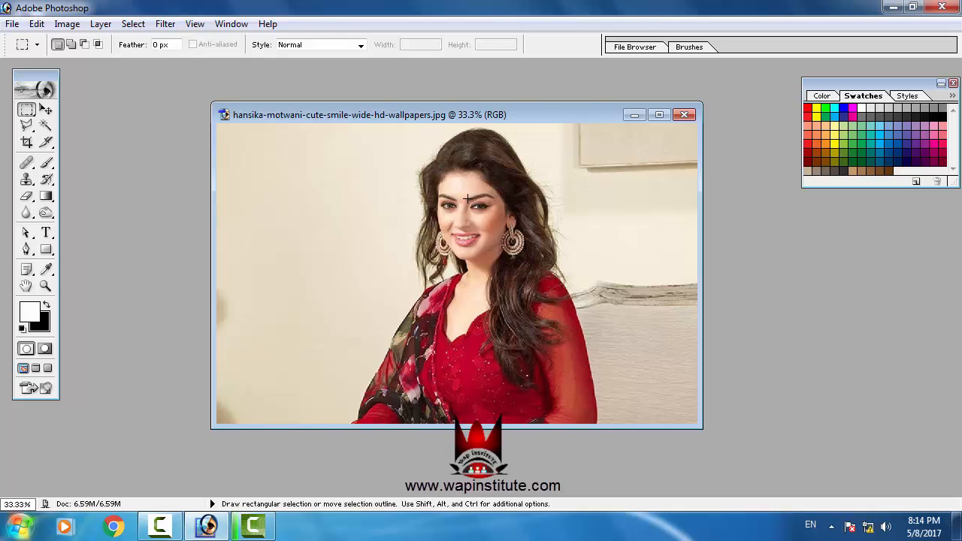
- Duplicate the Background layer of the red-dress portrait as Background copy
left_click(100, 24)
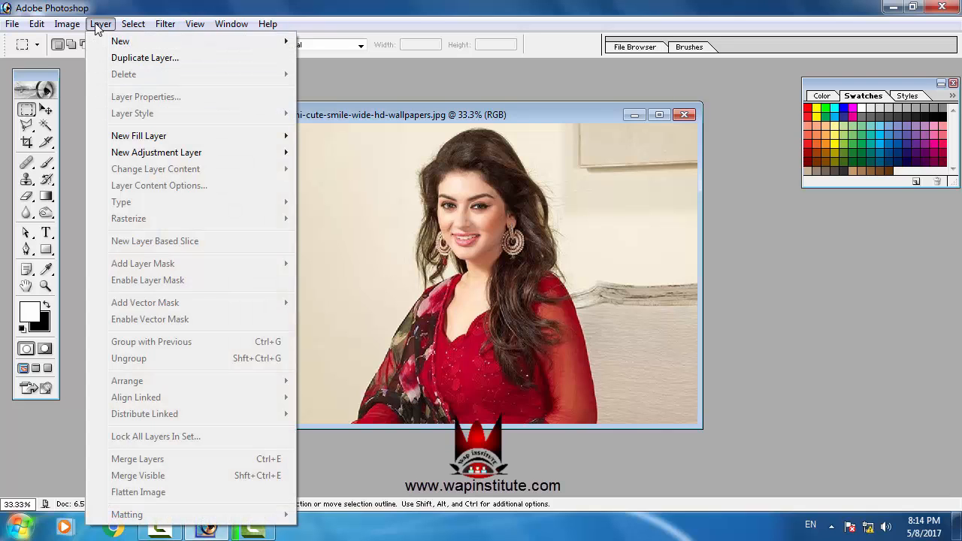
left_click(106, 58)
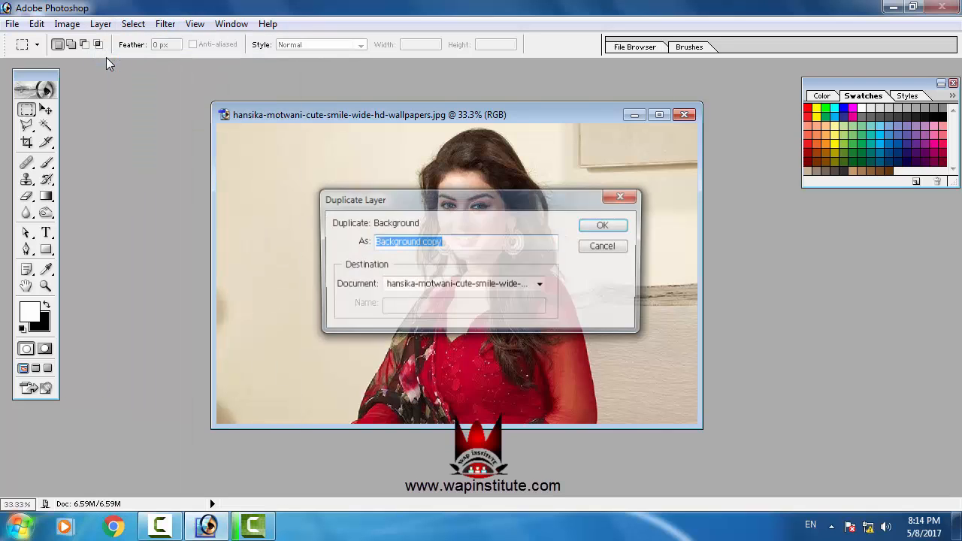
left_click(601, 225)
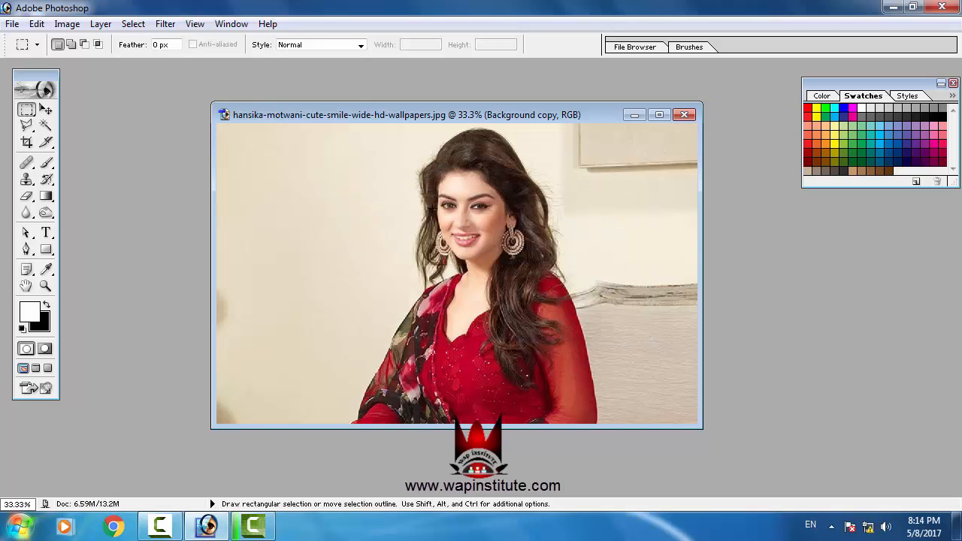
left_click(59, 25)
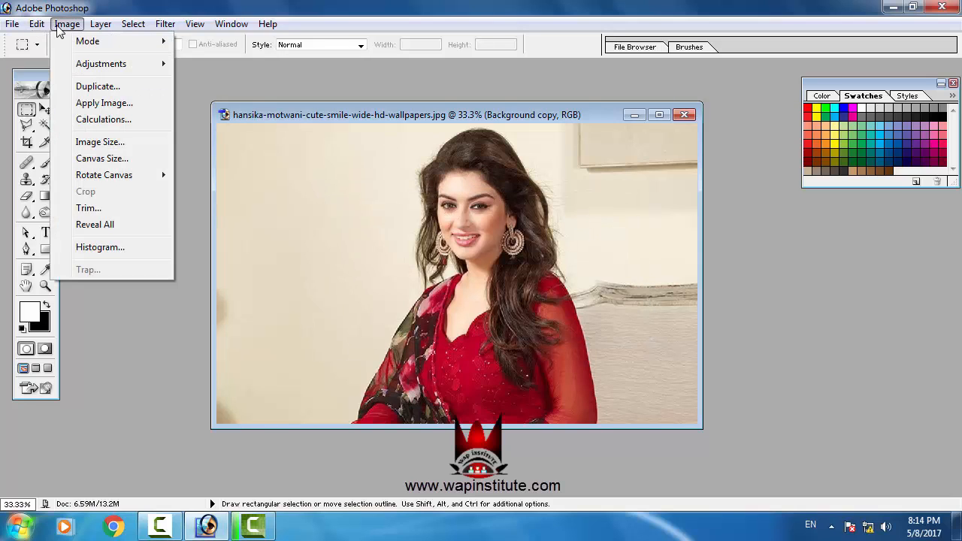
mouse_move(88, 71)
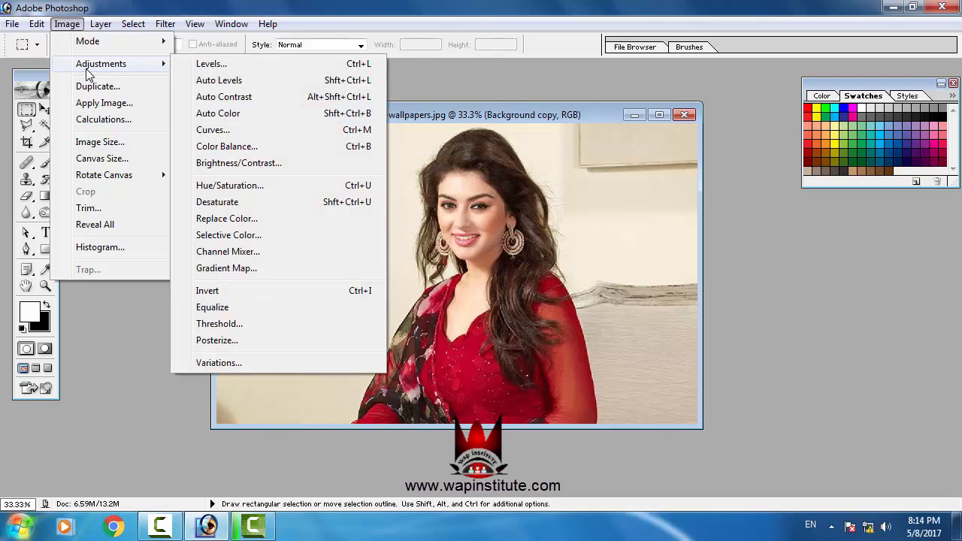
left_click(260, 188)
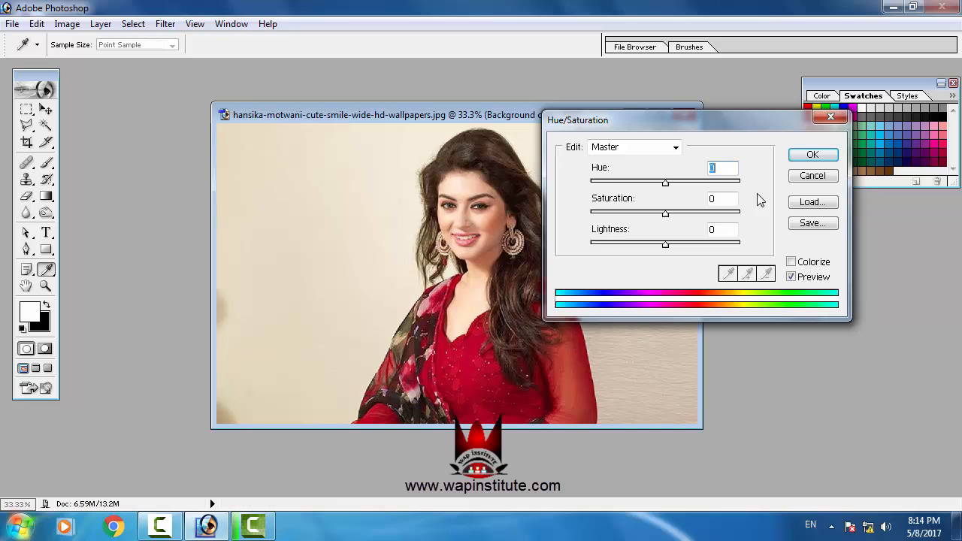
left_click_drag(672, 188, 707, 186)
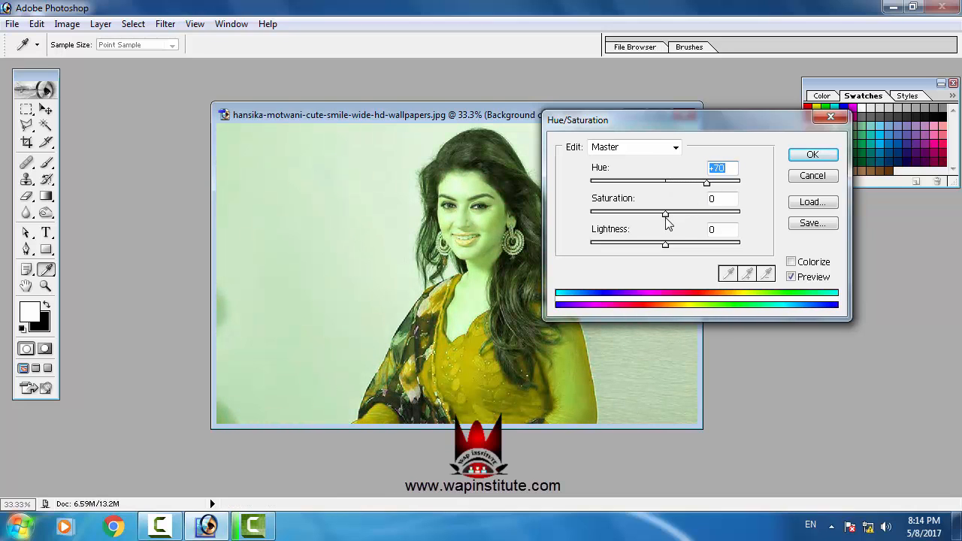
left_click_drag(666, 215, 620, 215)
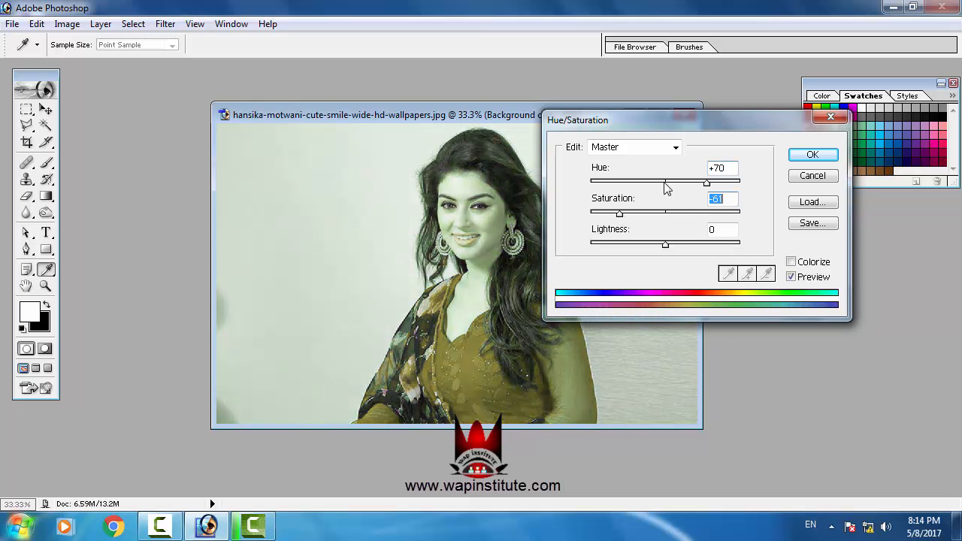
left_click(675, 148)
left_click(667, 174)
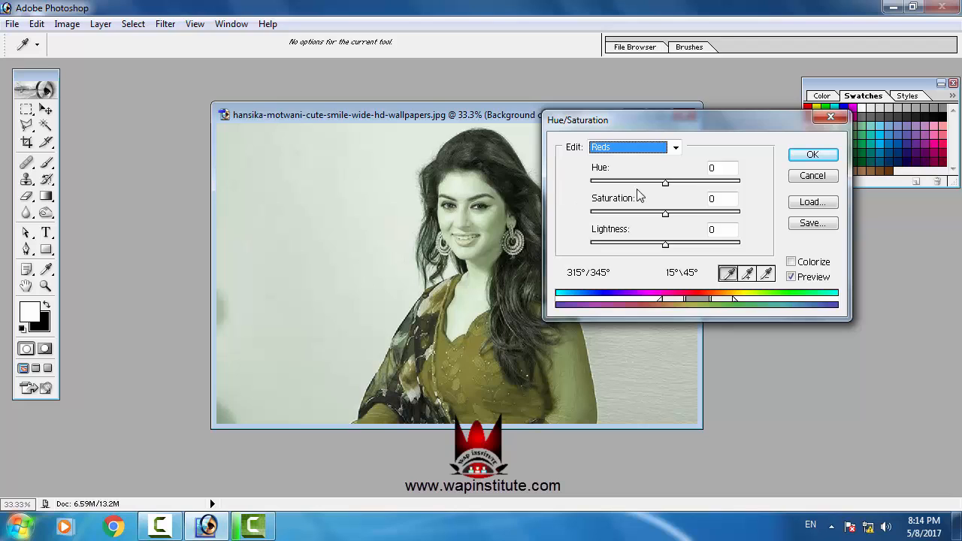
left_click_drag(666, 185, 634, 186)
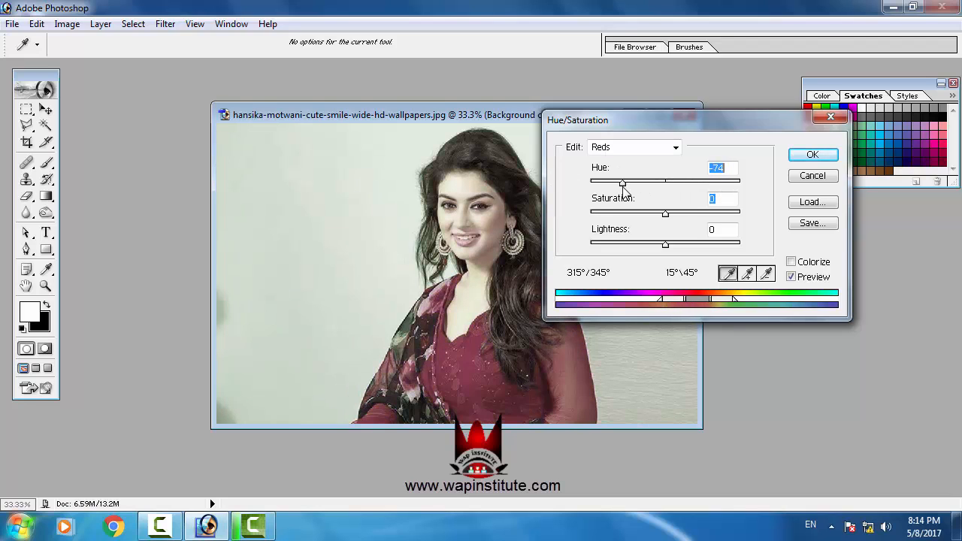
left_click(675, 148)
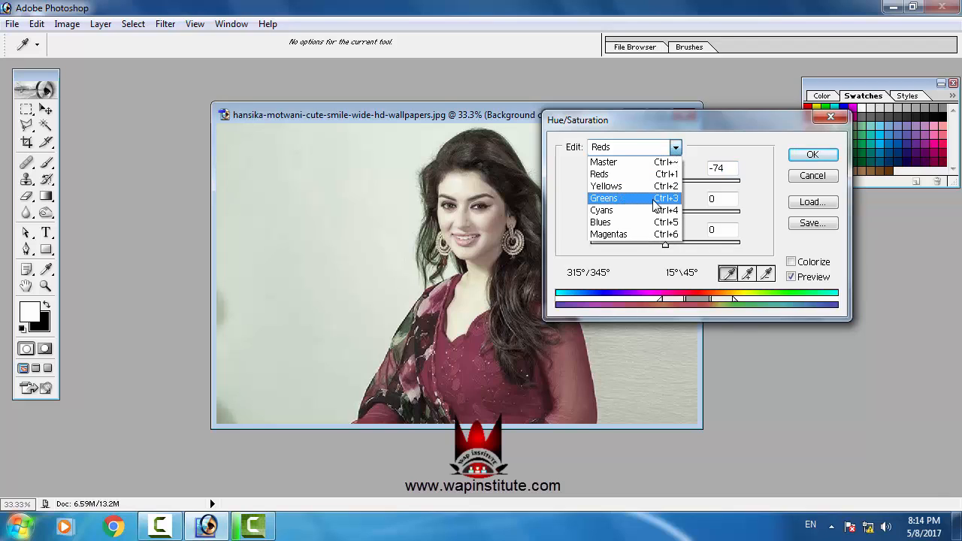
left_click(639, 199)
left_click_drag(665, 182, 631, 183)
left_click_drag(671, 218, 707, 217)
left_click(813, 175)
key("m")
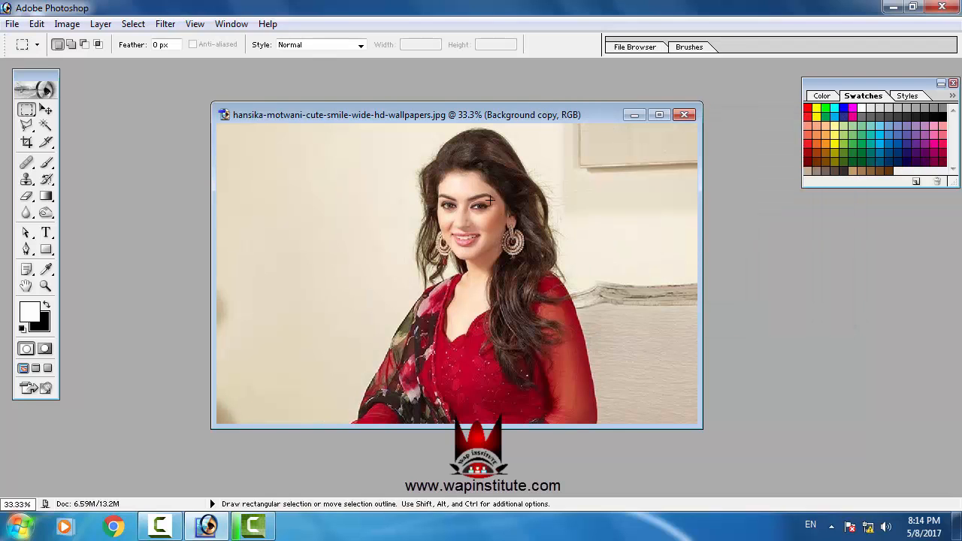
- Apply Hue/Saturation to the duplicated layer, shifting the Master hue negative and raising saturation slightly to turn the red dress magenta-purple
left_click(66, 24)
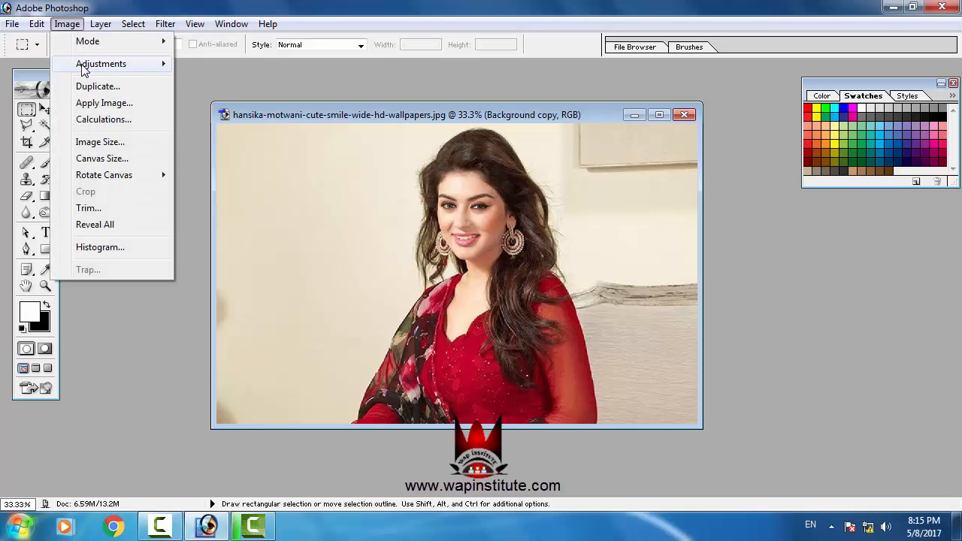
mouse_move(88, 65)
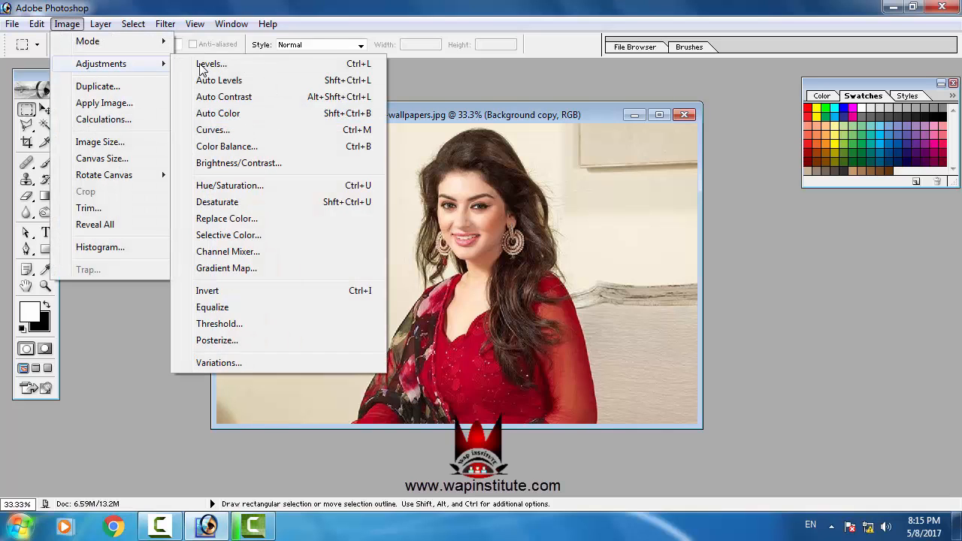
left_click(230, 186)
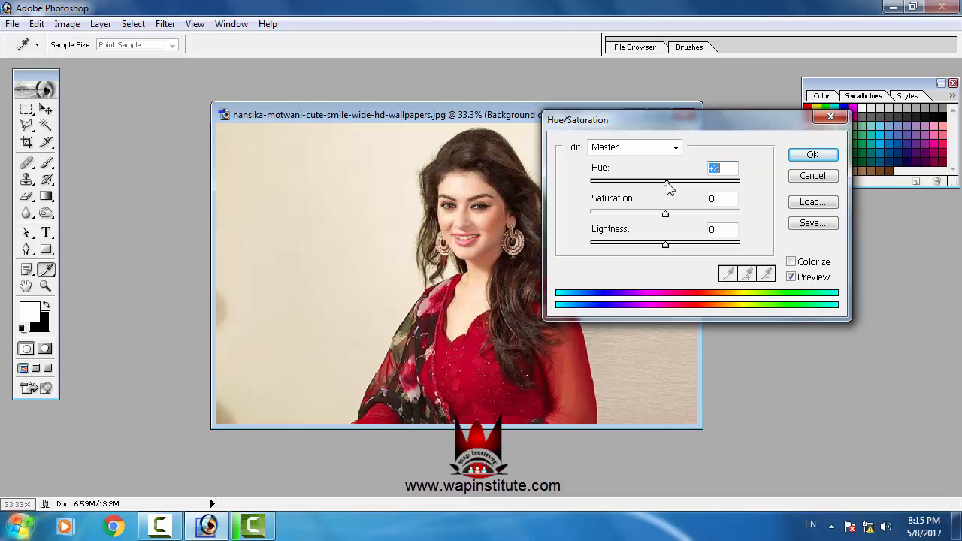
left_click_drag(669, 188, 700, 188)
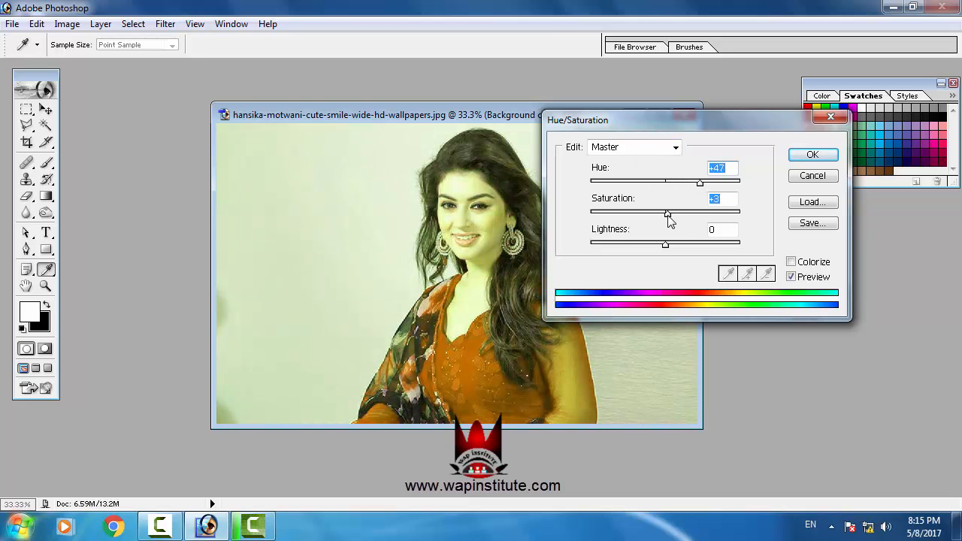
left_click_drag(668, 215, 636, 217)
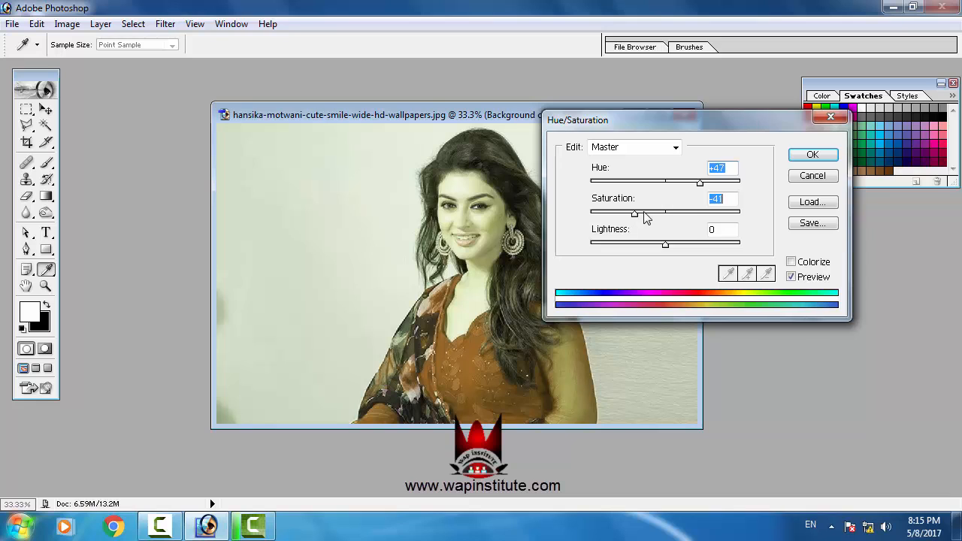
left_click_drag(699, 186, 677, 217)
left_click(637, 216)
left_click(801, 157)
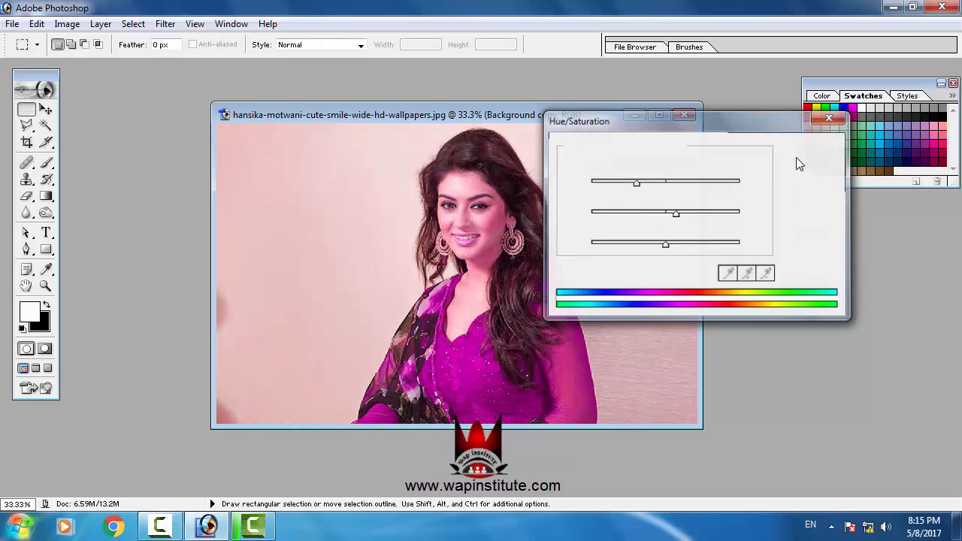
- Close the recoloured portrait without saving and open hansika-south-actress-red-lips-hot--wide-hd-wallpapers from the heroins folder, repositioning its window
left_click(684, 115)
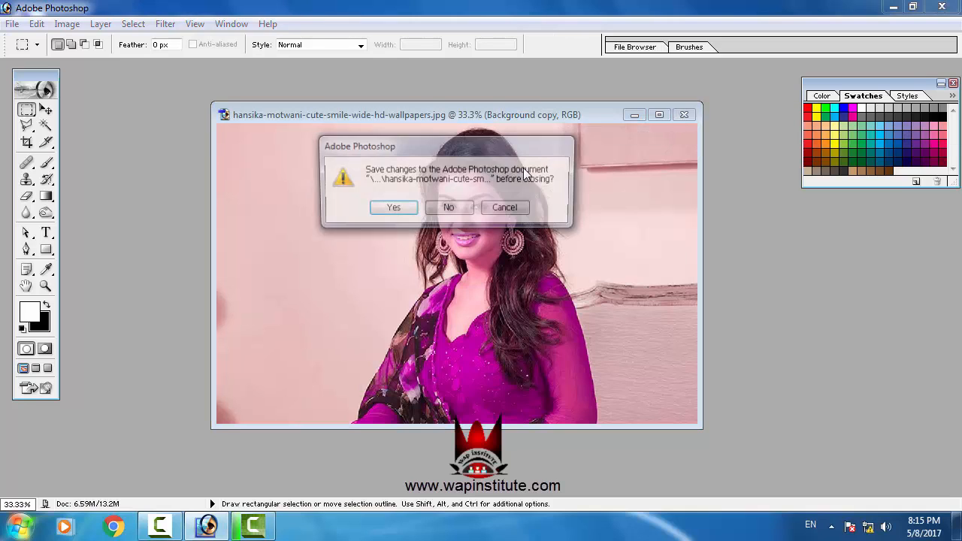
left_click(443, 209)
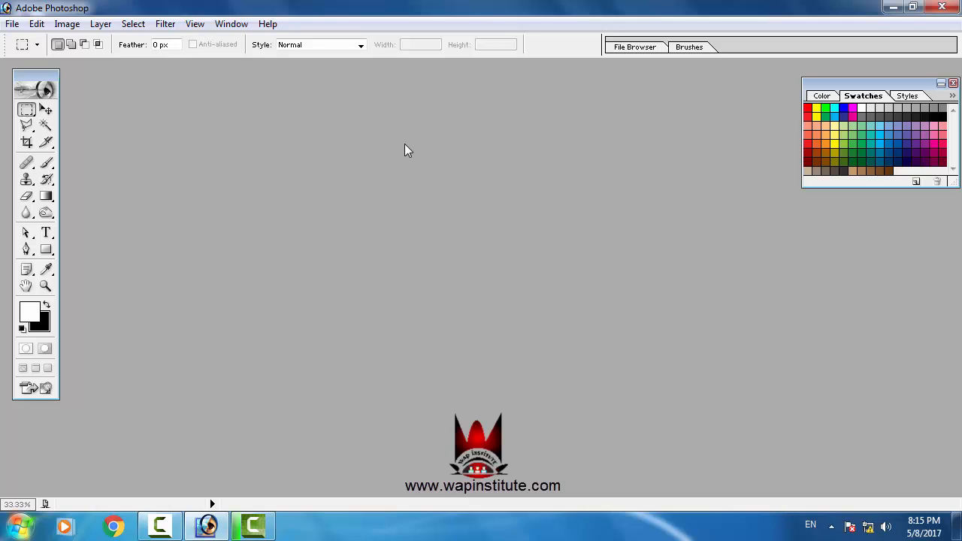
double_click(403, 201)
left_click(607, 240)
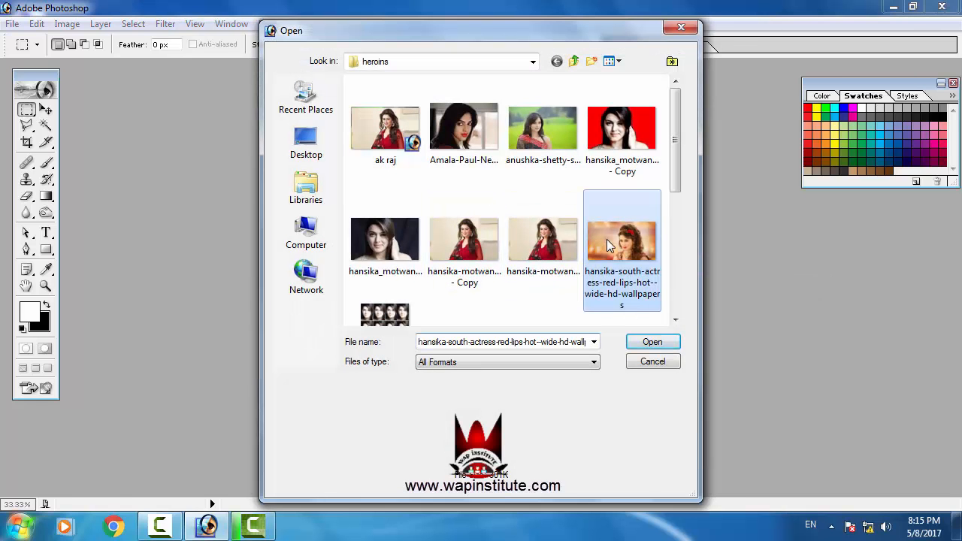
double_click(607, 239)
left_click_drag(348, 74, 395, 82)
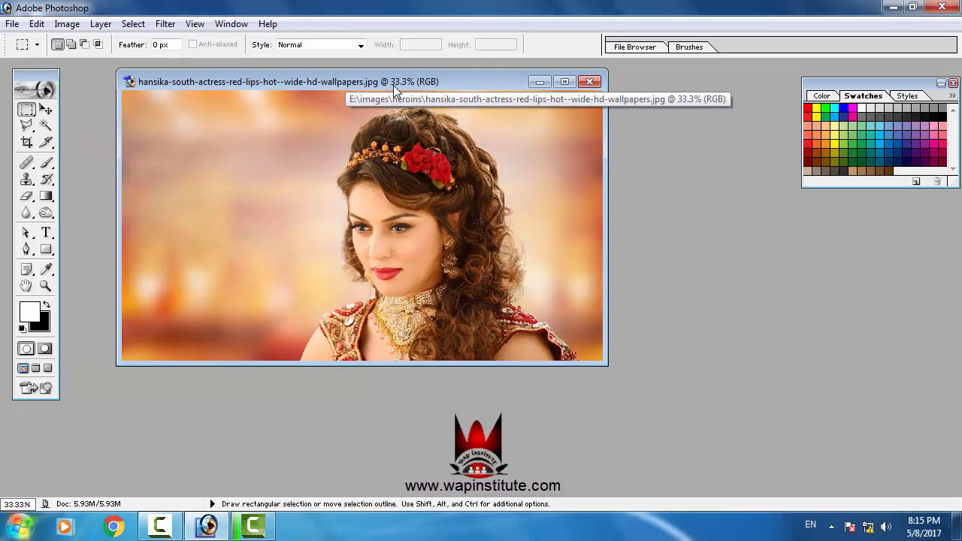
- Duplicate the Background layer of the portrait with red hair flowers as Background copy
left_click(100, 24)
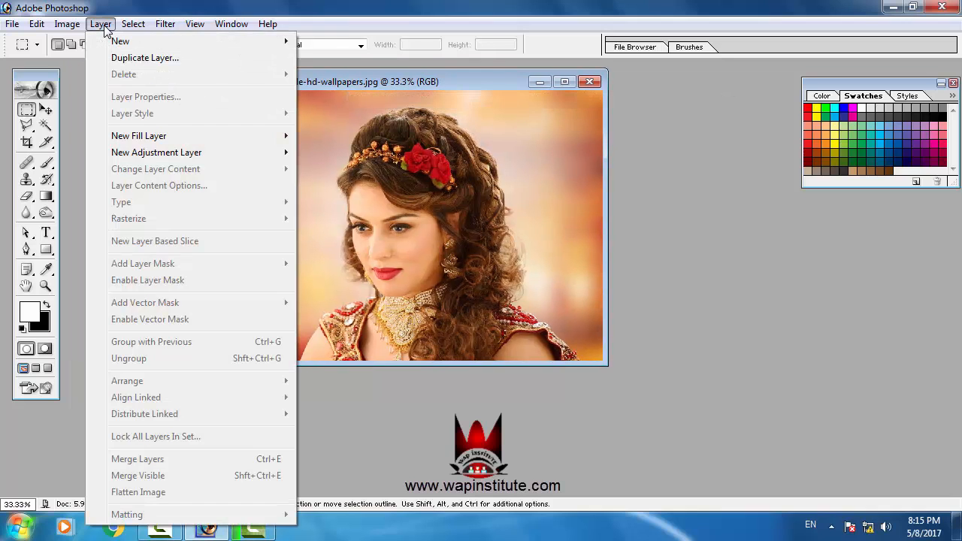
left_click(130, 60)
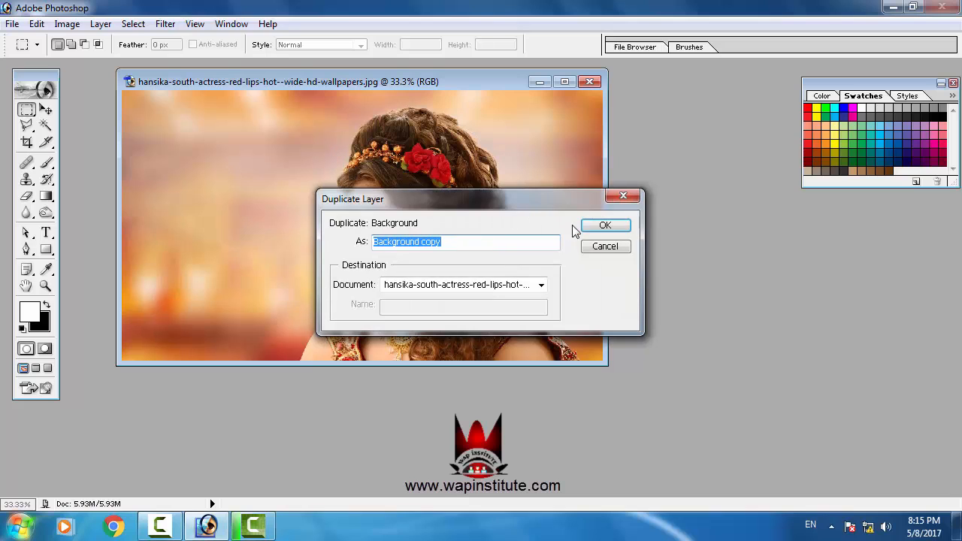
left_click(605, 226)
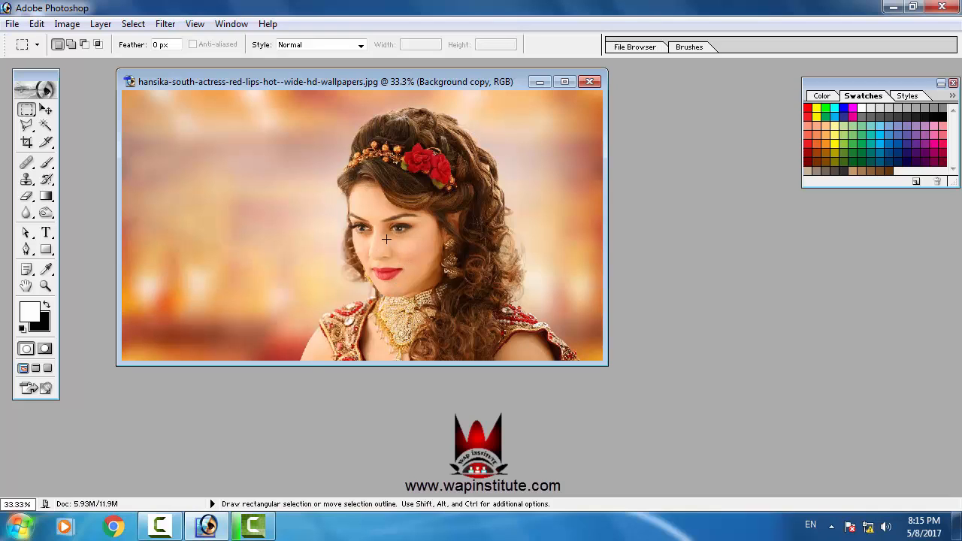
- Warp the nose, lips and eyes of the portrait with Liquify at brush size 64 and pressure 50, and apply the distortion
left_click(165, 23)
left_click(184, 81)
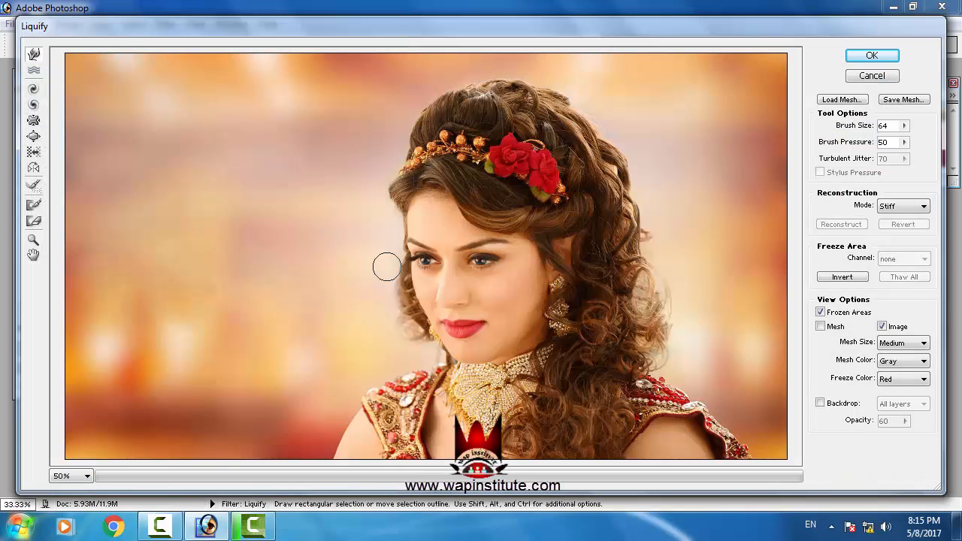
left_click_drag(449, 296, 447, 300)
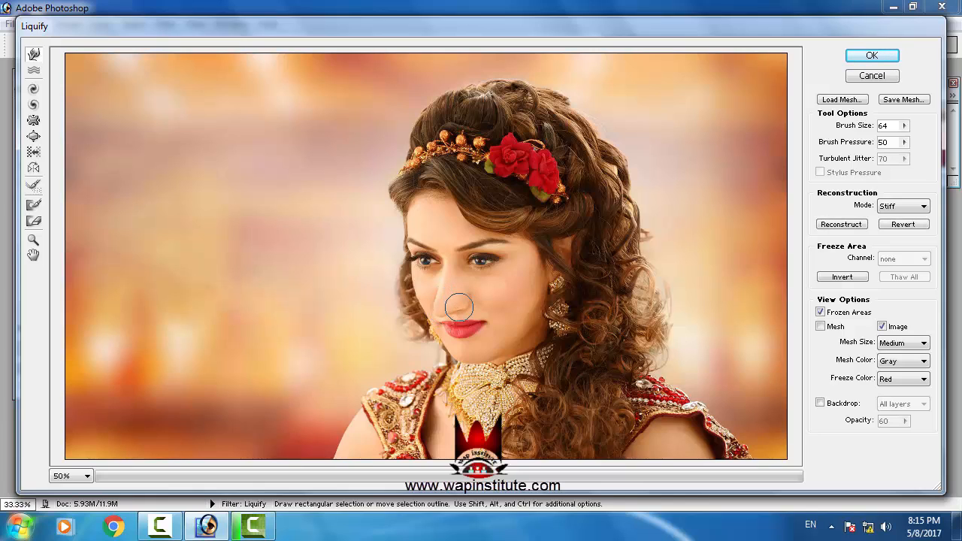
mouse_move(463, 323)
left_mouse_down()
mouse_move(473, 327)
mouse_move(451, 331)
mouse_move(477, 328)
left_mouse_up()
left_click_drag(478, 262, 481, 265)
left_click_drag(413, 265, 482, 257)
key("ctrl+z")
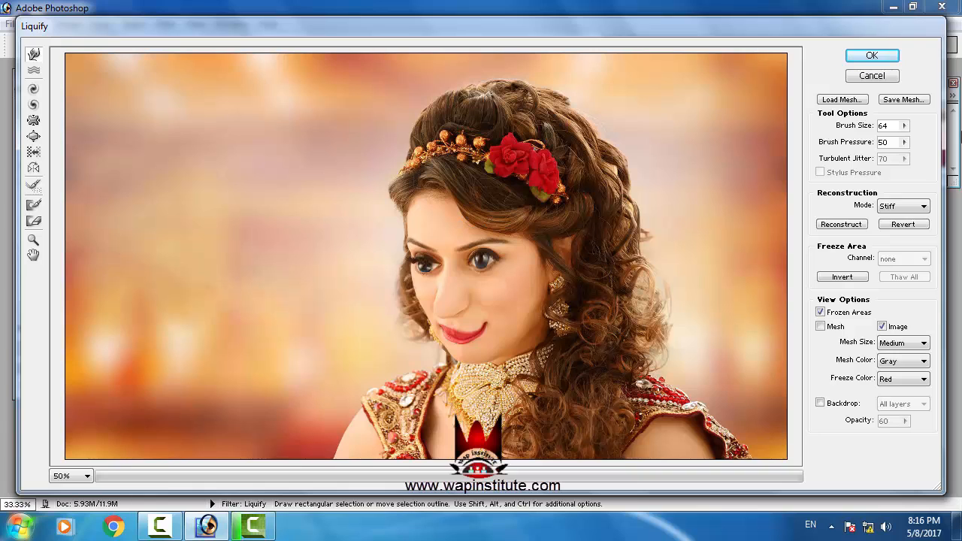
left_click(873, 57)
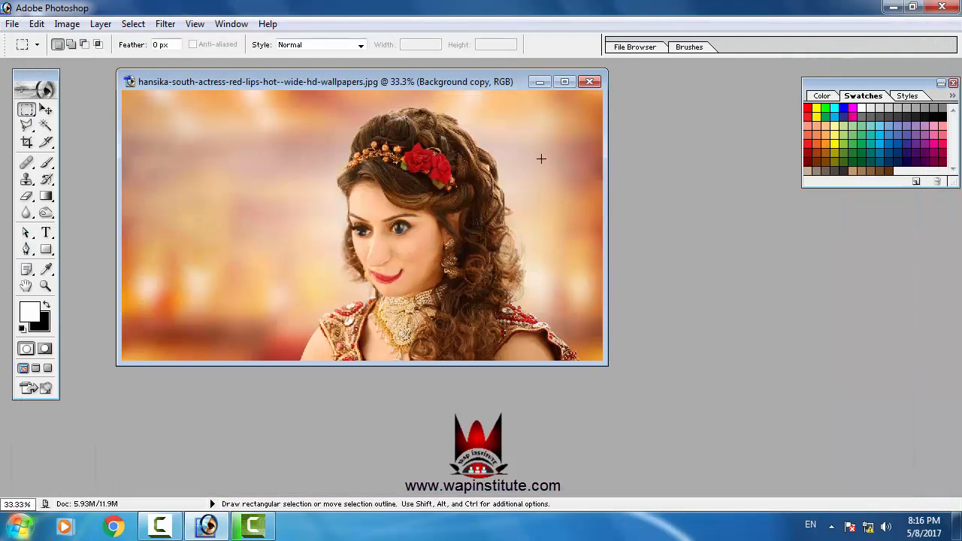
- Close the liquified portrait without saving and reopen hansika-motwani-cute-smile-wide-hd-wallpapers from the heroins folder
left_click(591, 82)
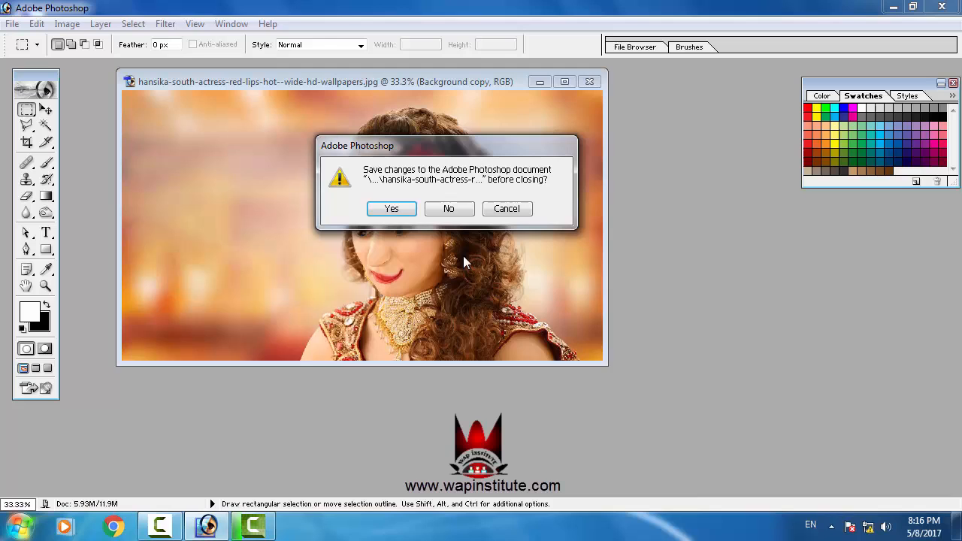
left_click(445, 209)
key("ctrl+o")
double_click(520, 235)
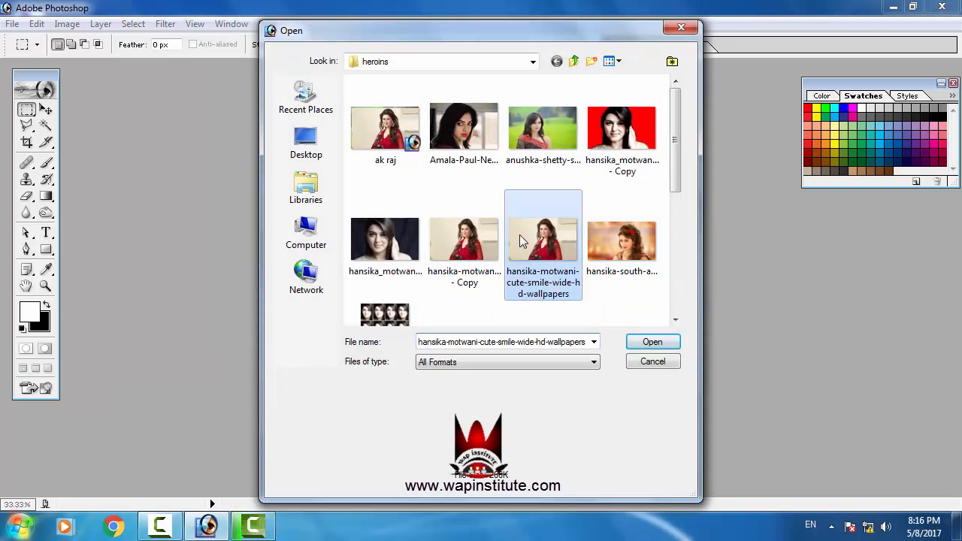
- Duplicate the Background layer of the red-dress portrait as Background copy
left_click(101, 23)
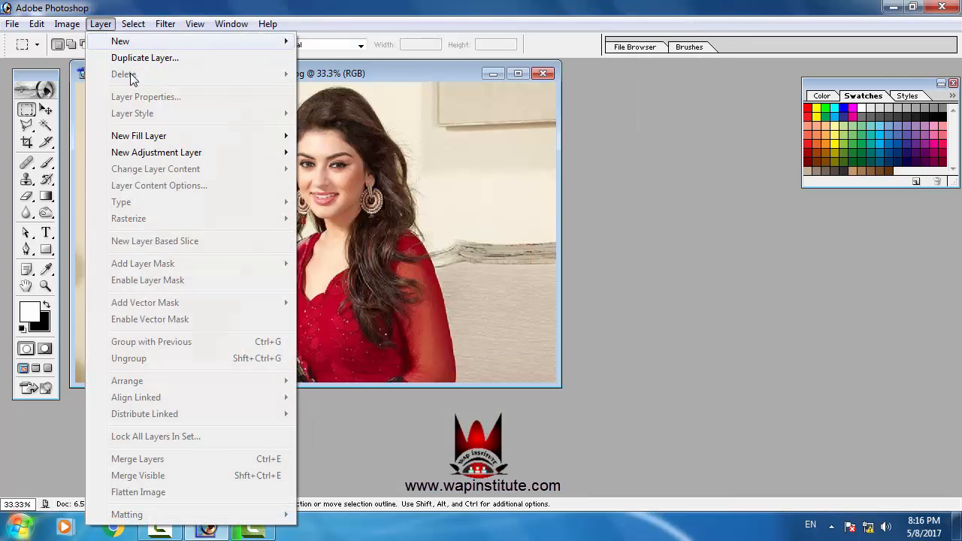
left_click(144, 58)
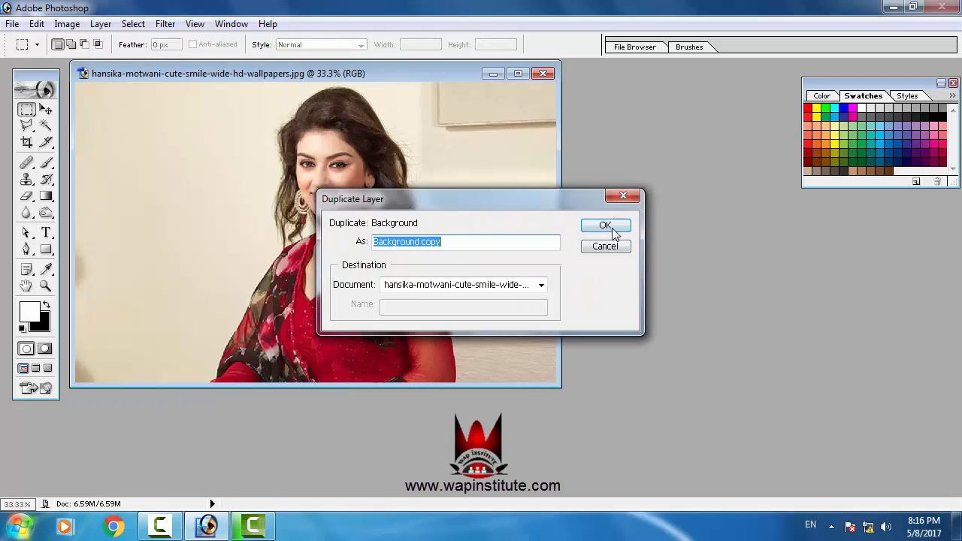
left_click(609, 224)
- Distort the nose, mouth and eyes of the red-dress portrait with Liquify at brush size 64 and pressure 50, and apply the result
left_click(160, 25)
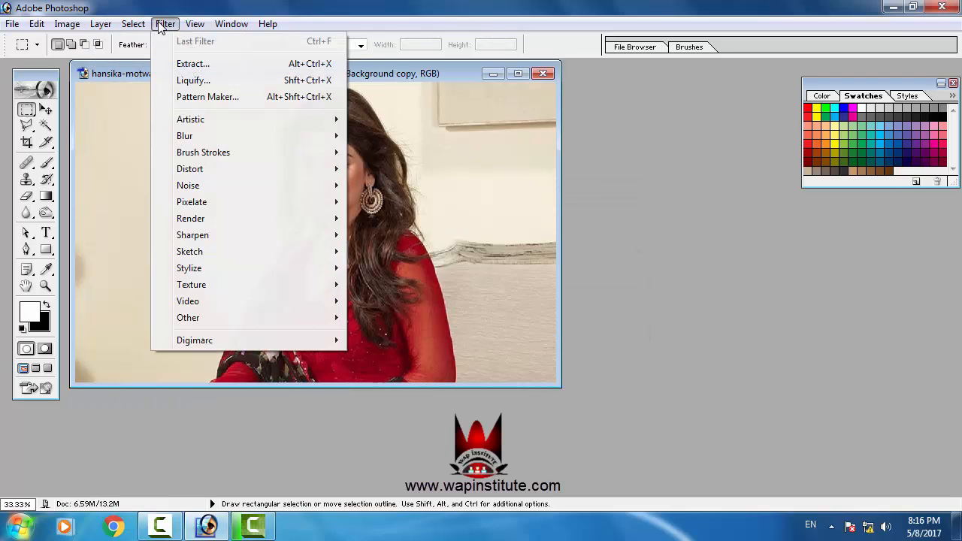
left_click(188, 83)
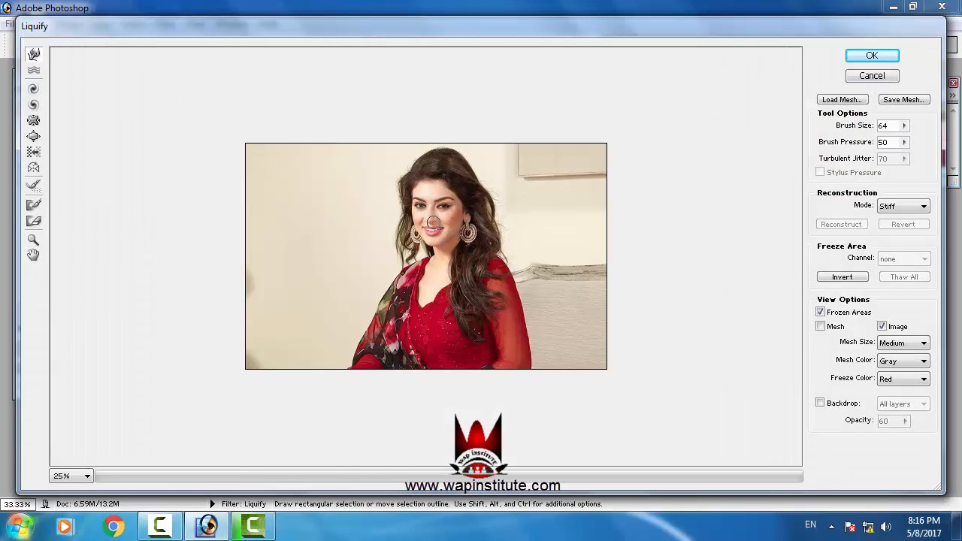
key("ctrl+plus")
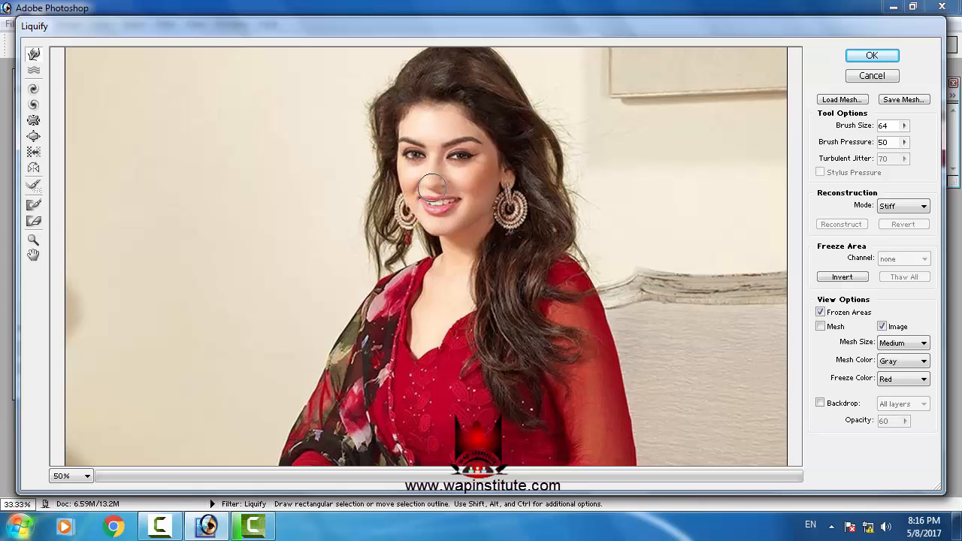
mouse_move(432, 187)
left_mouse_down()
mouse_move(445, 200)
mouse_move(424, 206)
mouse_move(439, 204)
mouse_move(440, 216)
mouse_move(447, 194)
left_mouse_up()
mouse_move(462, 159)
left_mouse_down()
mouse_move(461, 148)
mouse_move(416, 148)
left_mouse_up()
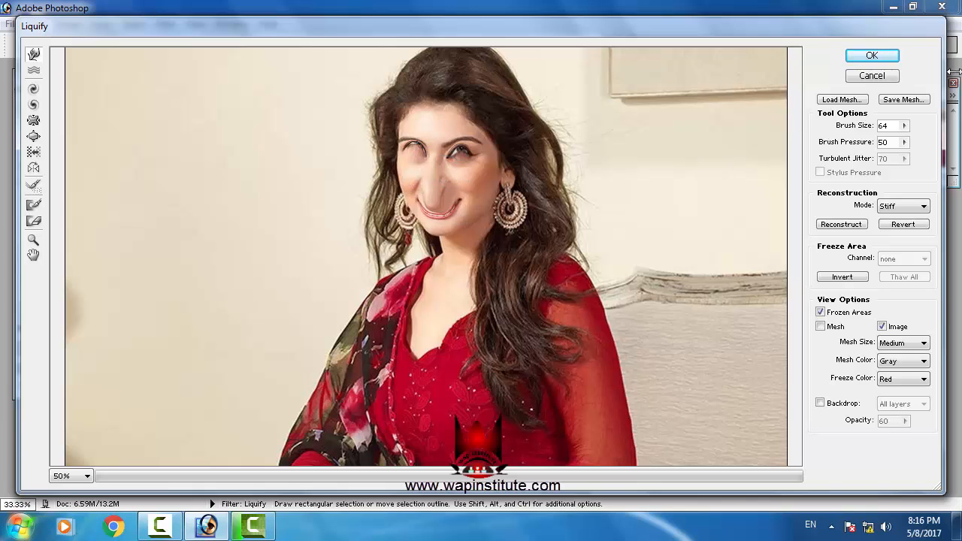
left_click(869, 59)
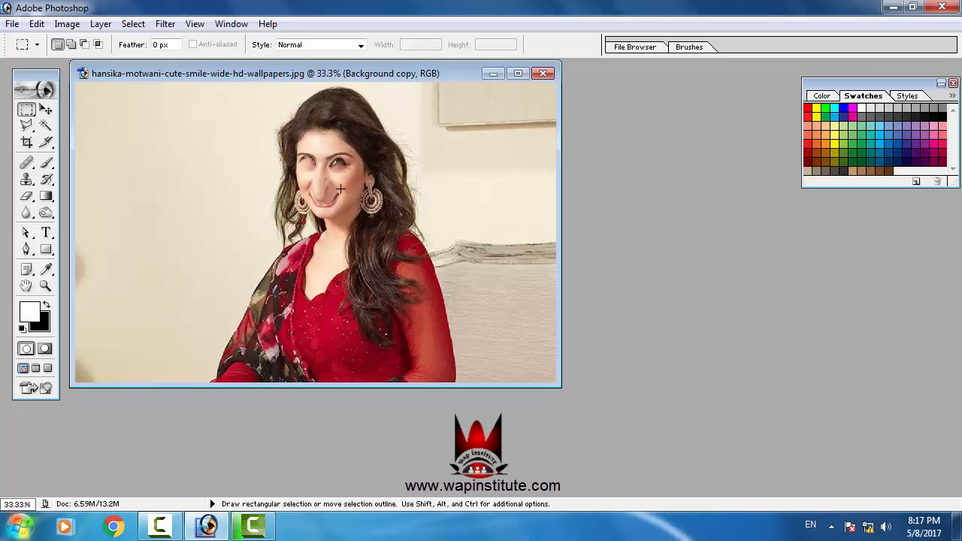
- Save the distorted portrait to the Desktop as a JPEG copy named ghhgh, with quality 11 (Maximum) and Baseline ("Standard") format
left_click(12, 23)
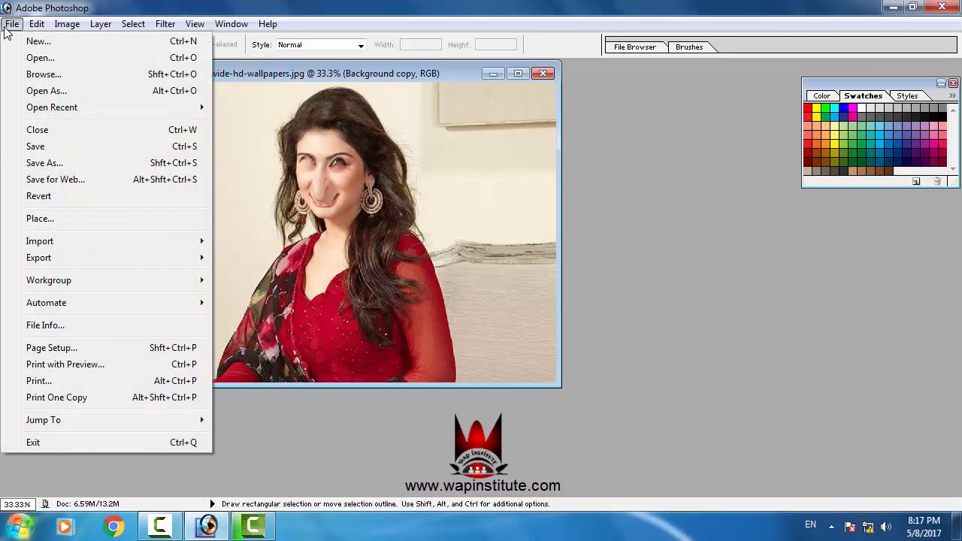
left_click(47, 164)
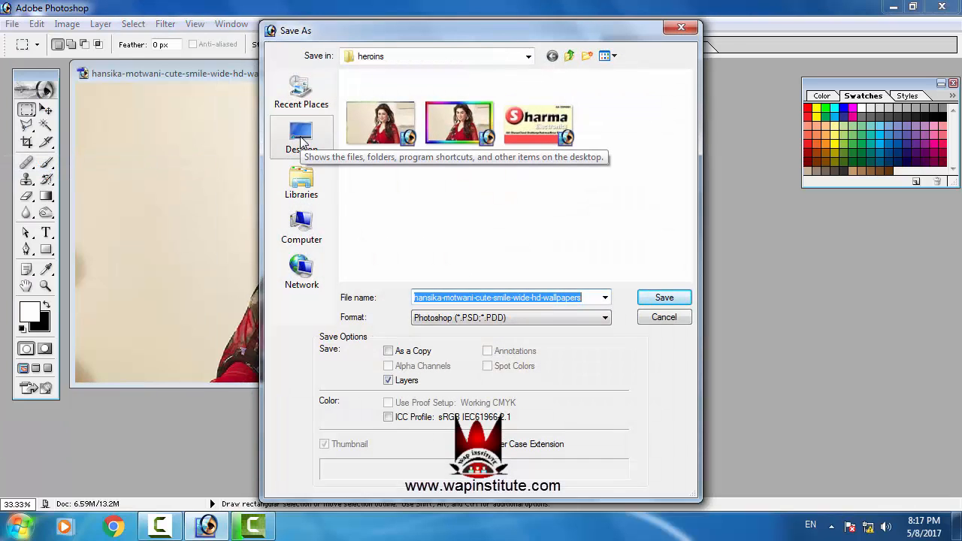
left_click(301, 139)
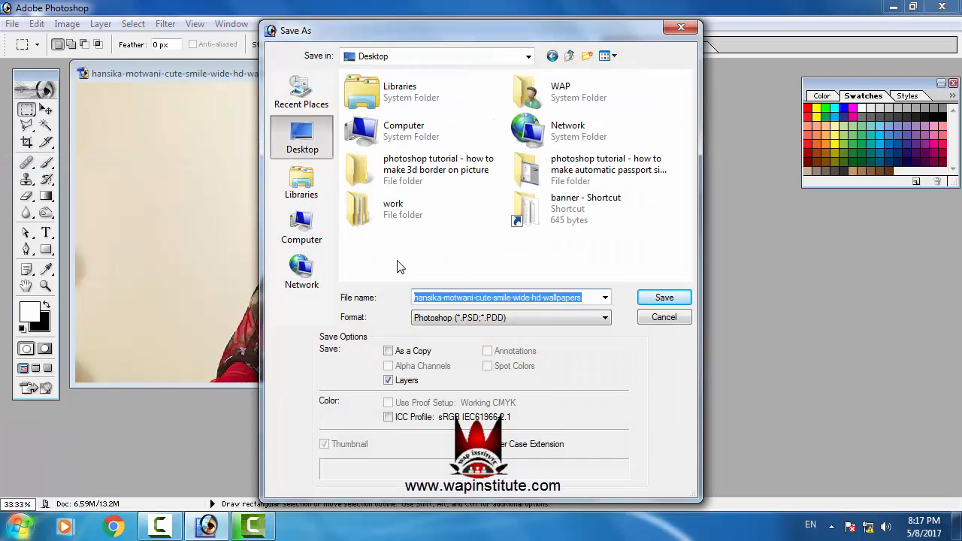
key("BackSpace")
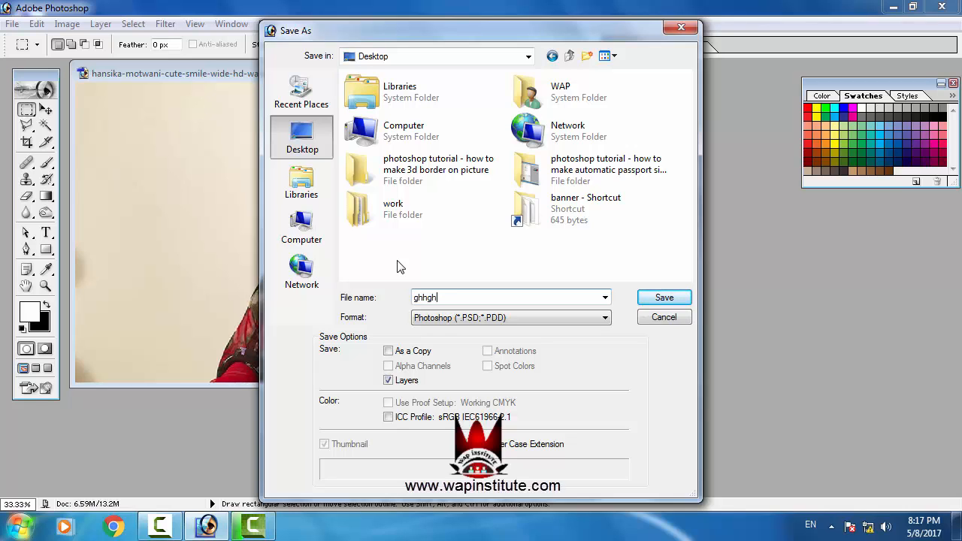
left_click(439, 323)
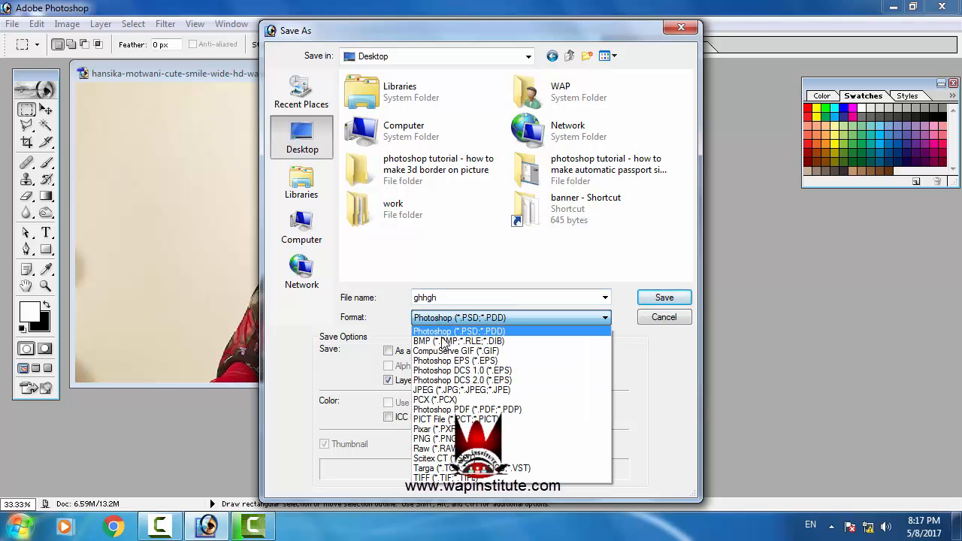
left_click(451, 389)
left_click(665, 297)
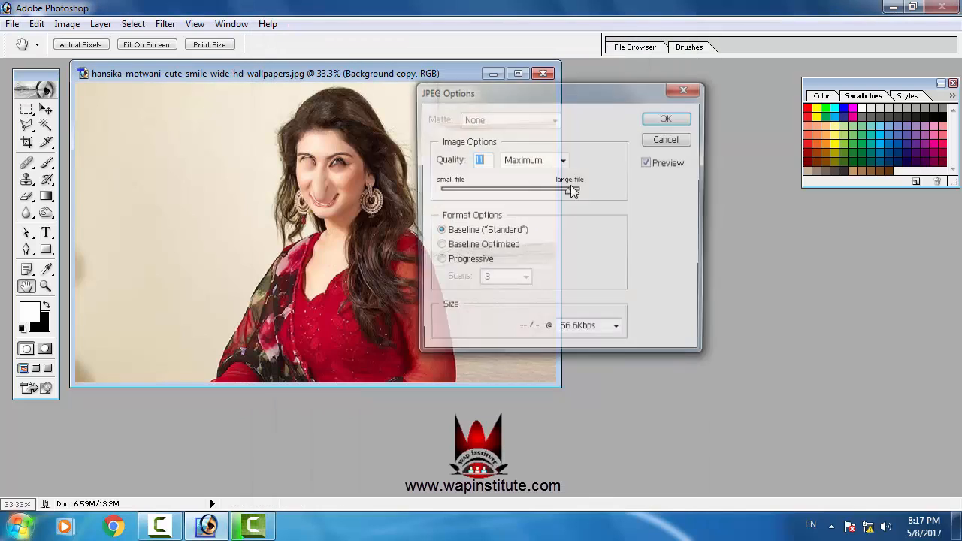
left_click(667, 118)
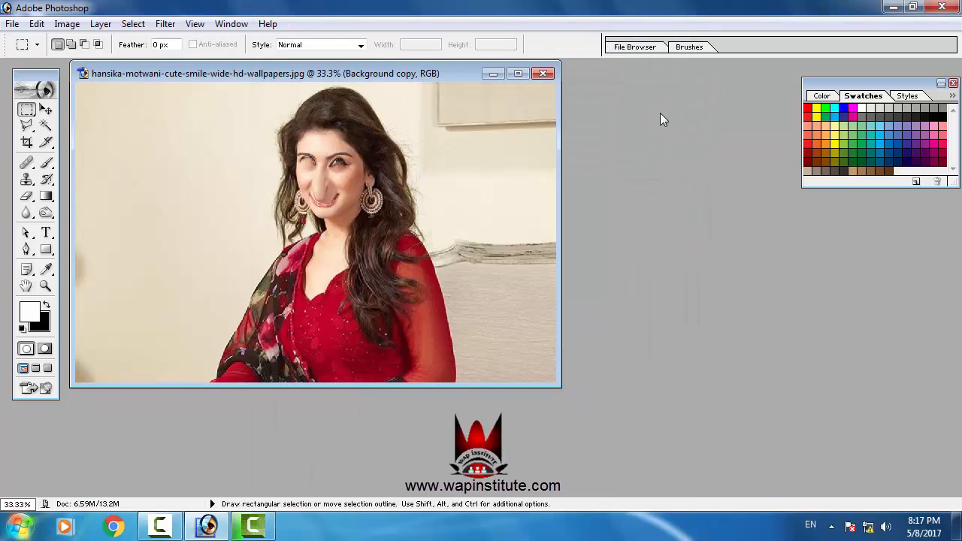